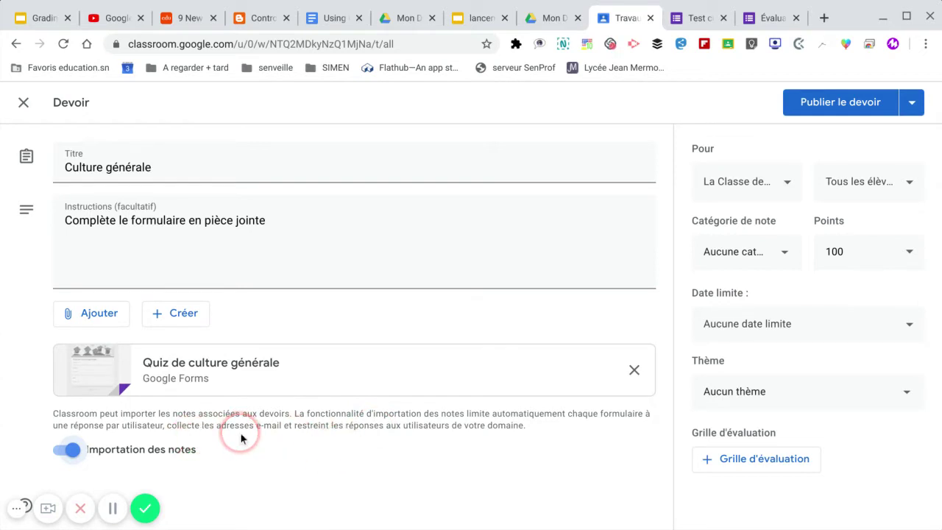
Step: Open the attached Quiz de culture générale form, switch it to editing mode and look through its questions
click(186, 362)
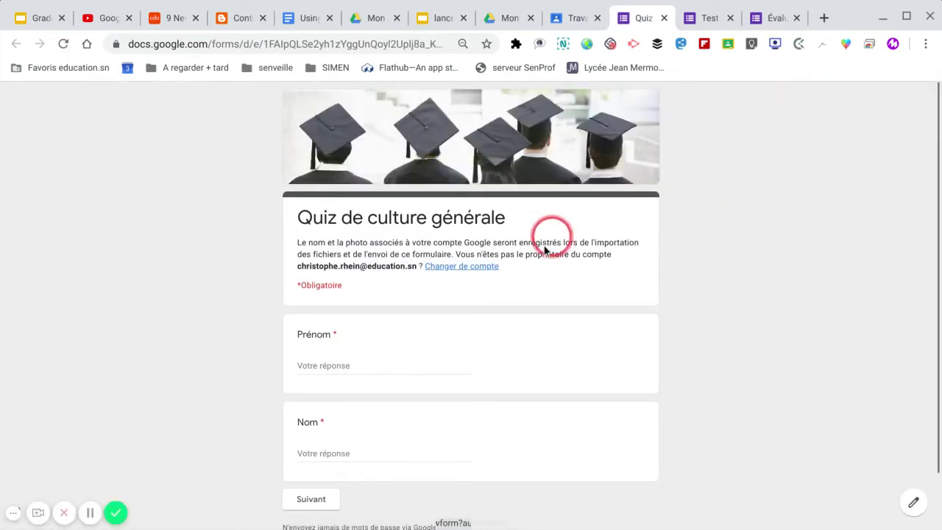
scroll(533, 279, down, 1)
scroll(531, 273, up, 1)
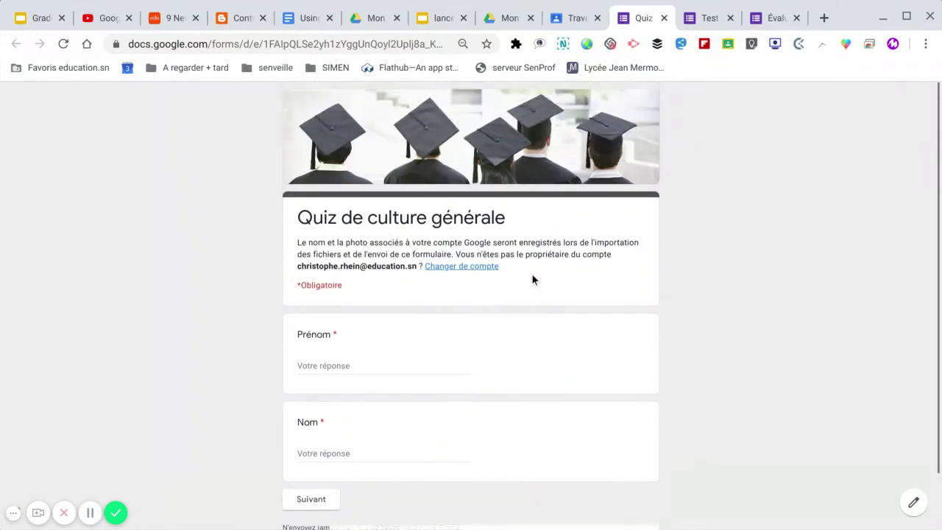
click(915, 503)
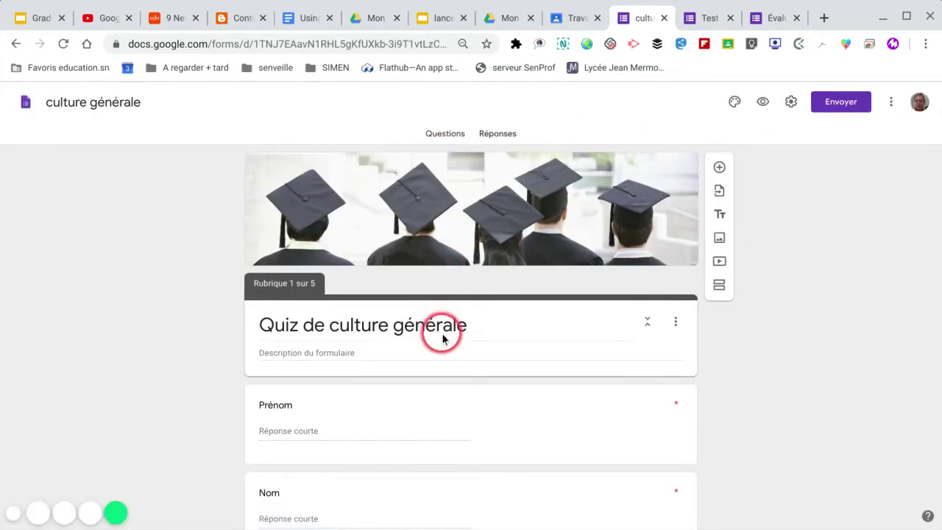
scroll(445, 342, down, 1)
scroll(447, 344, down, 10)
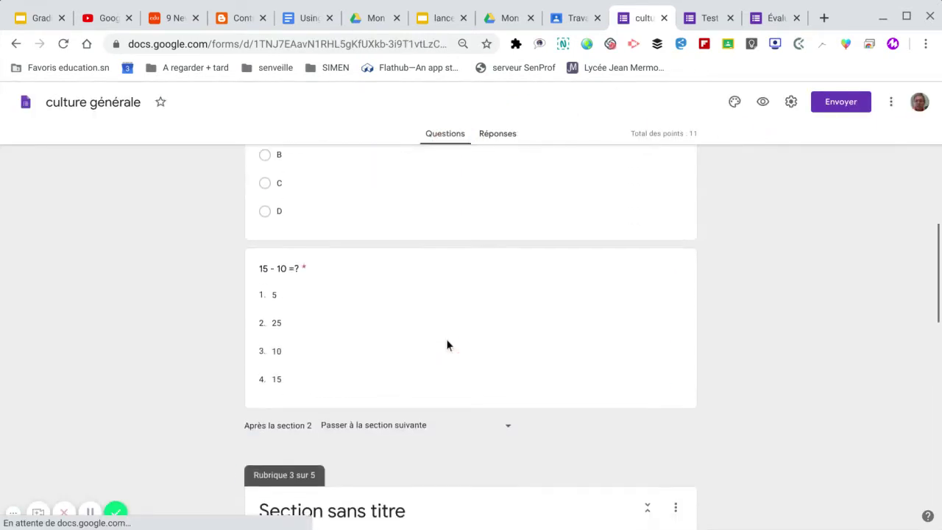
scroll(447, 343, up, 10)
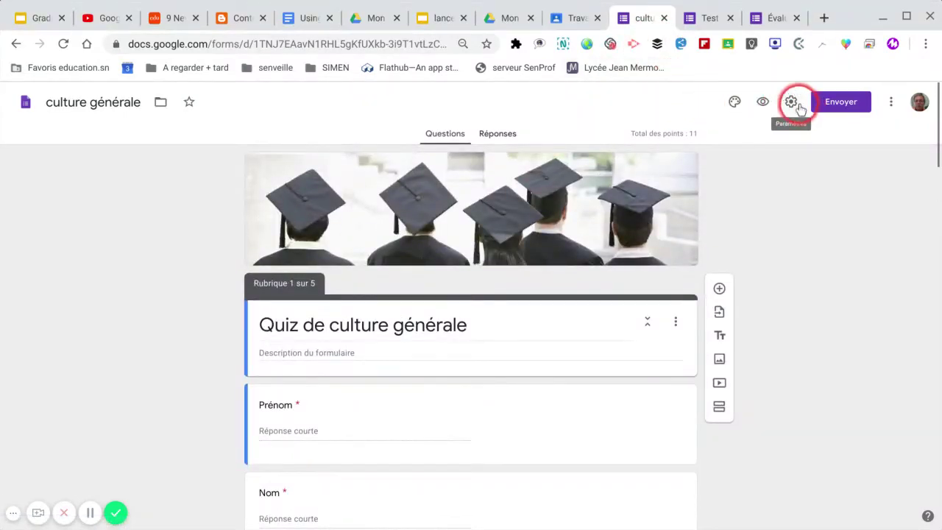
Step: Open the form's general settings and limit respondents to one response each
click(792, 103)
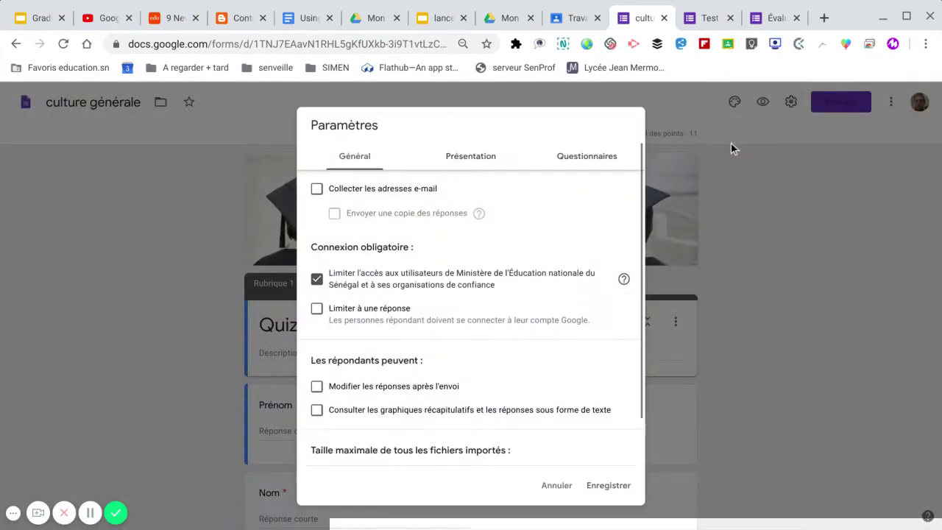
click(630, 181)
click(387, 165)
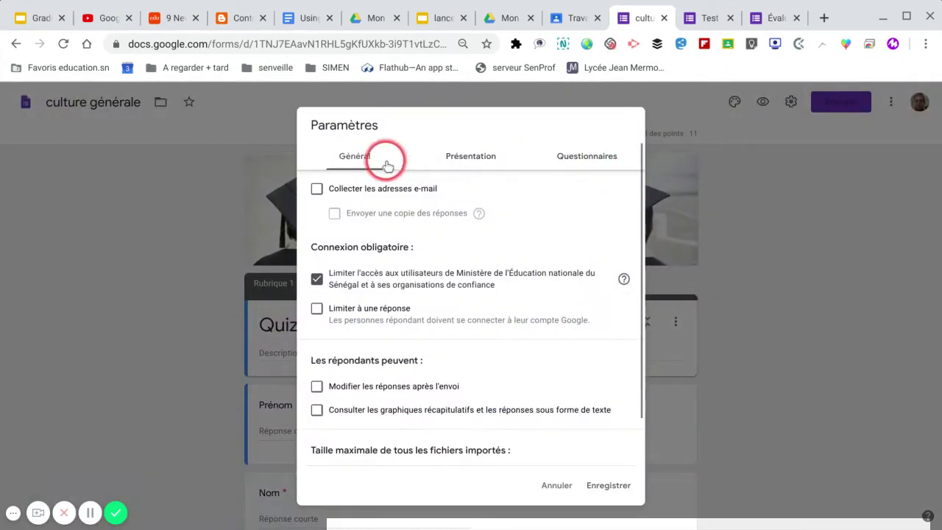
click(484, 221)
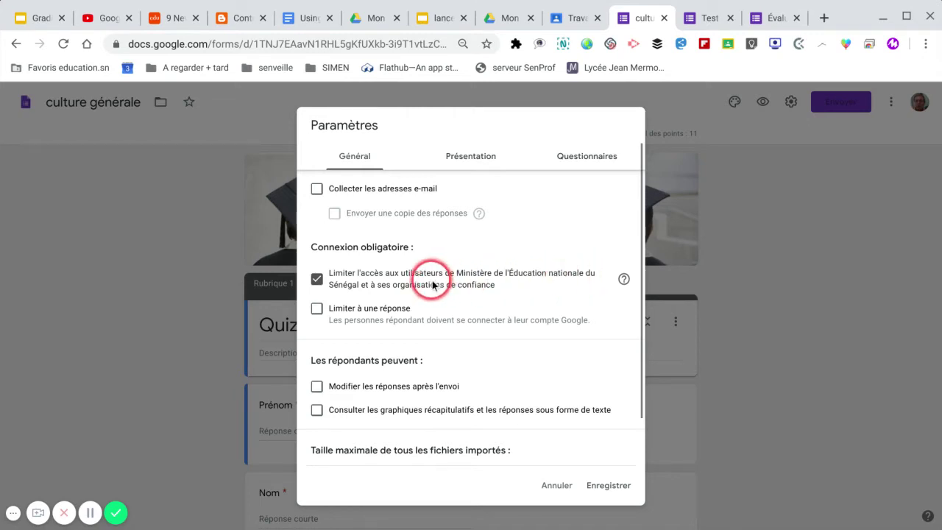
click(317, 309)
Step: Set the maximum total size of all uploaded files to 10 Go
scroll(493, 304, down, 1)
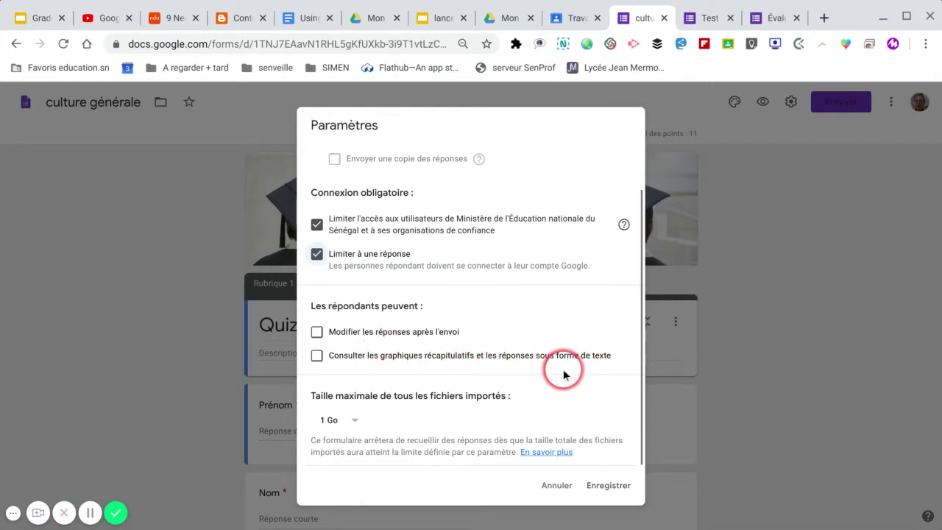
scroll(394, 353, down, 1)
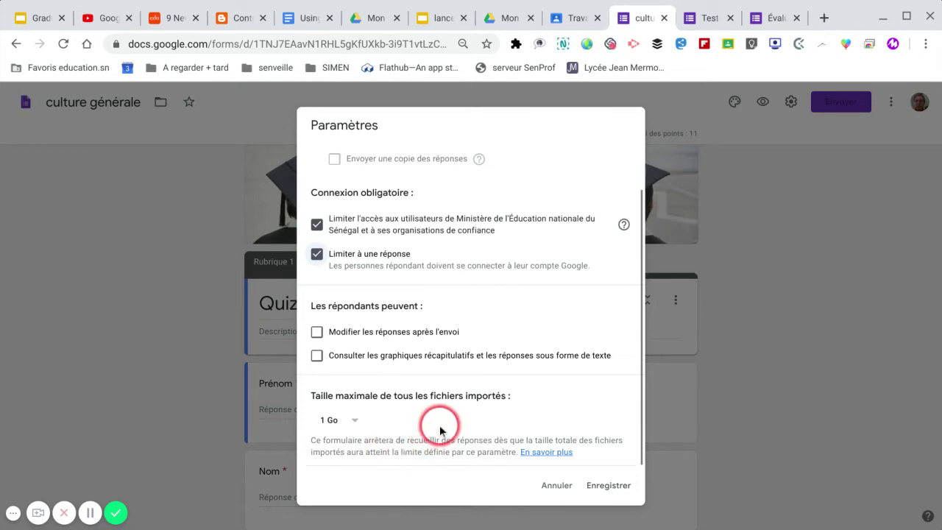
scroll(439, 430, down, 1)
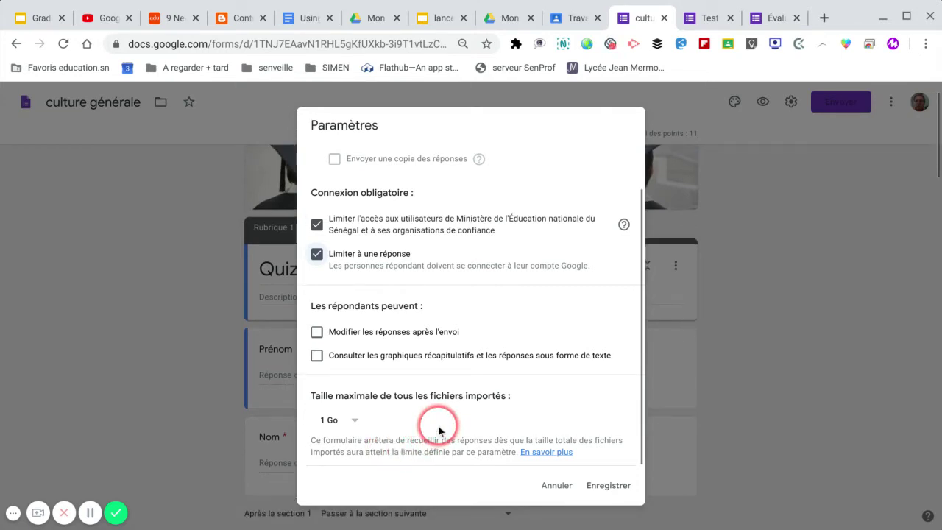
scroll(438, 424, up, 1)
scroll(438, 424, down, 1)
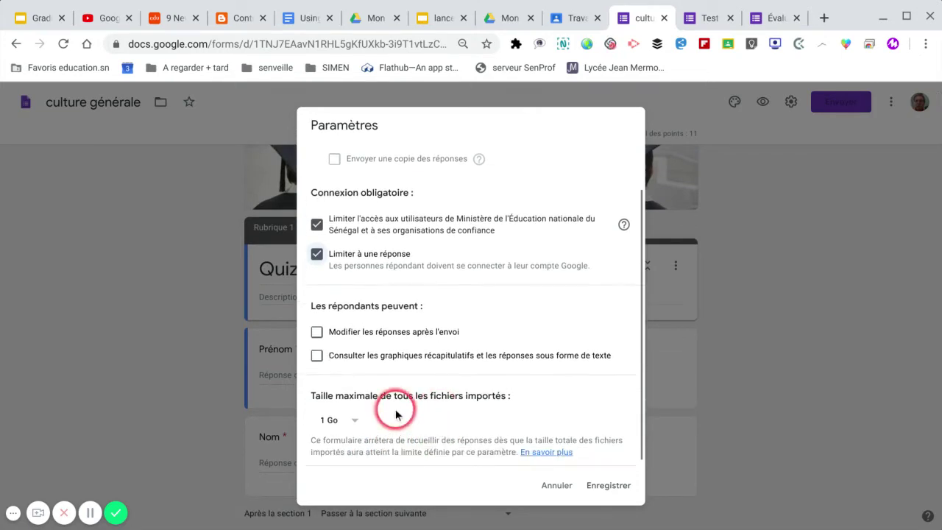
click(351, 421)
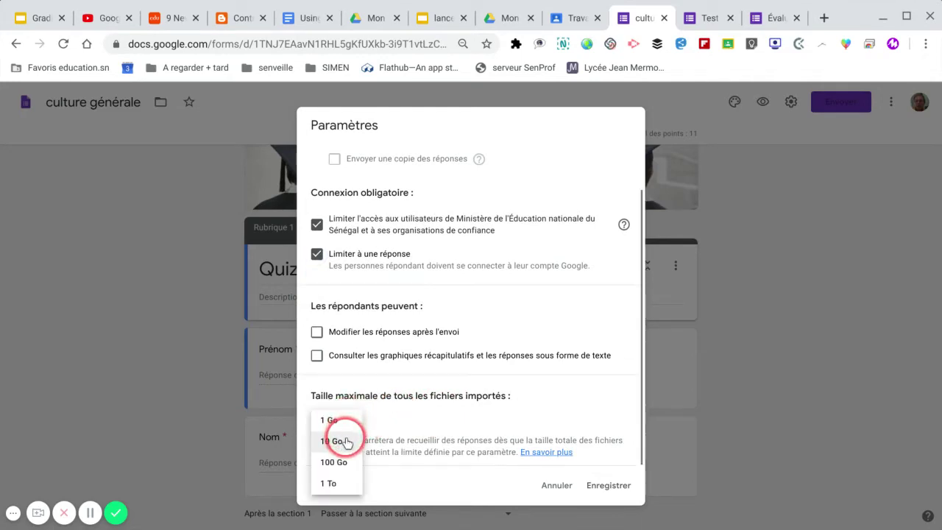
click(346, 442)
scroll(420, 420, up, 1)
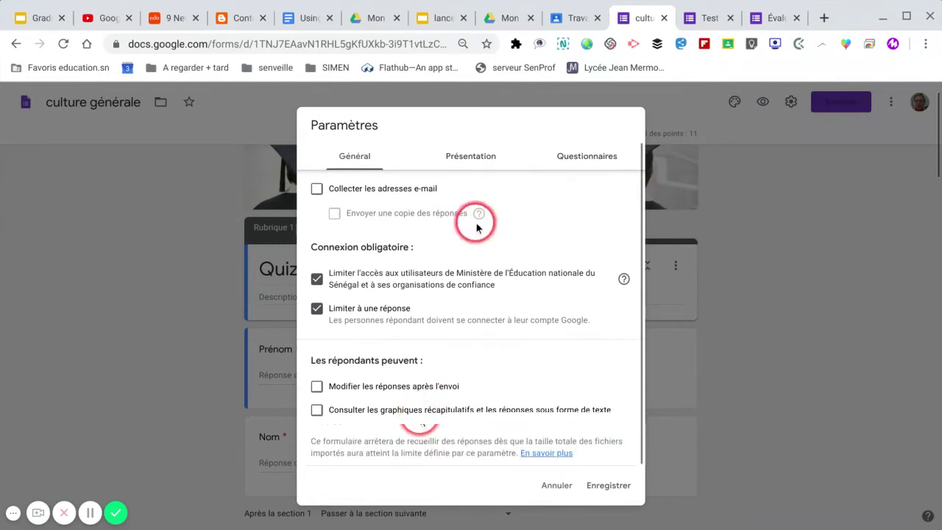
Step: In the presentation settings, enable the progress bar and switch off random question order
click(475, 164)
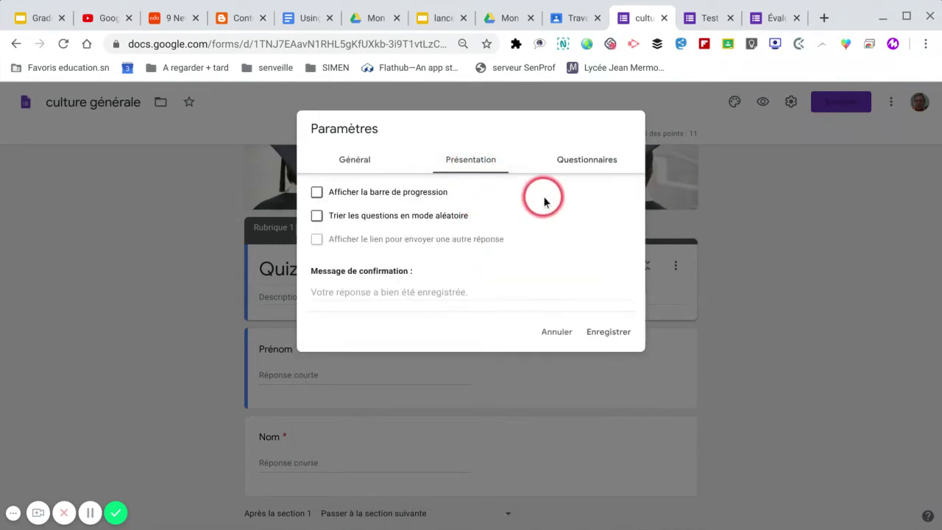
click(316, 192)
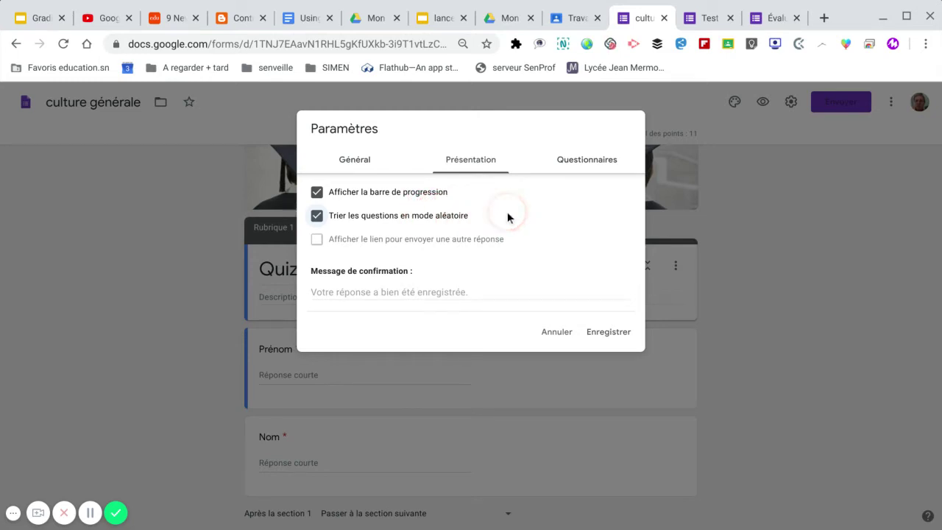
click(317, 217)
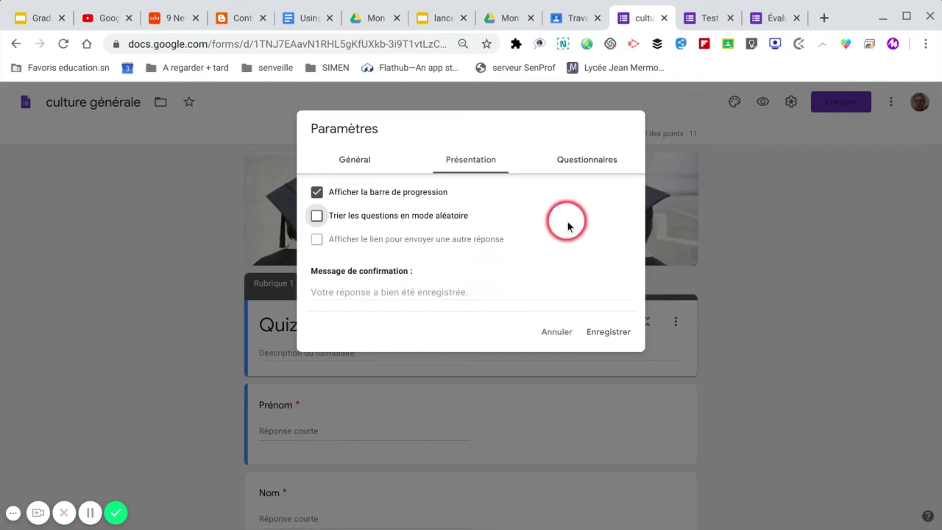
Step: In the quiz settings, set the grade to be published later, after manual review
click(592, 162)
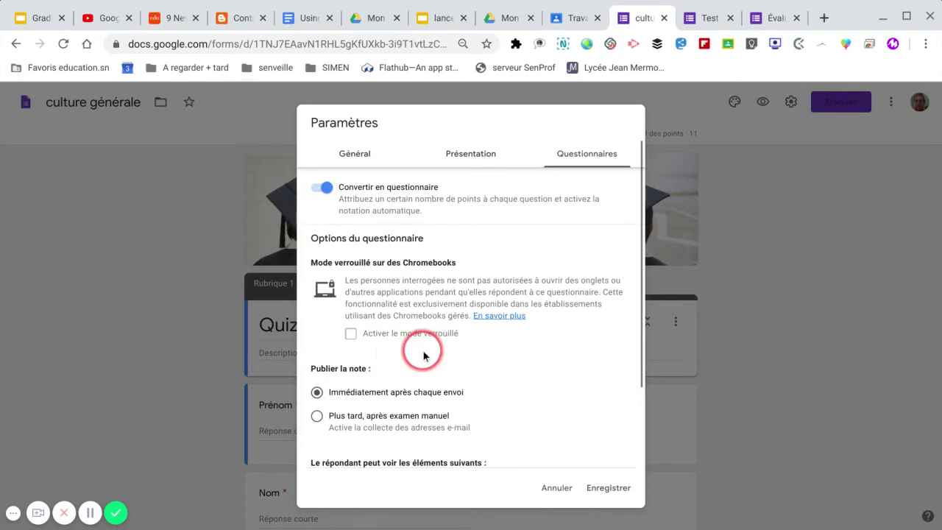
scroll(431, 346, down, 1)
scroll(494, 315, down, 1)
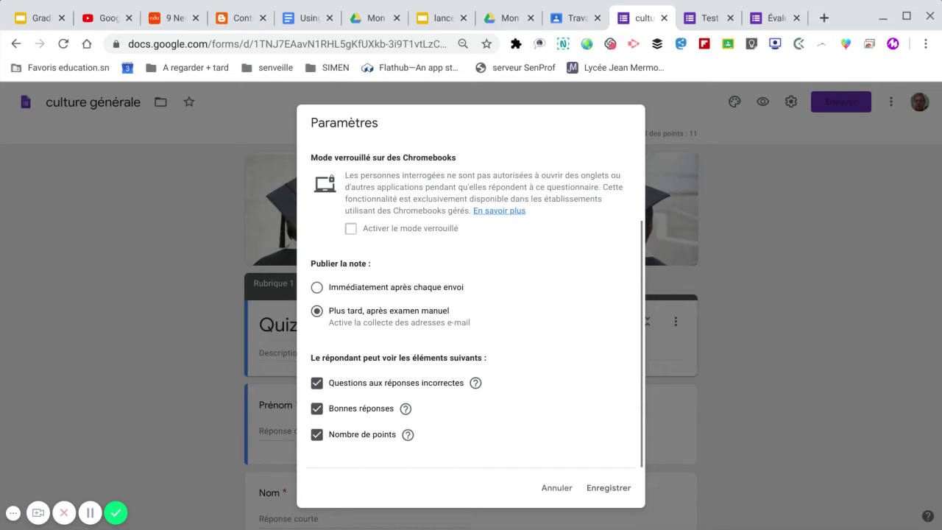
click(498, 313)
click(522, 310)
scroll(527, 308, down, 1)
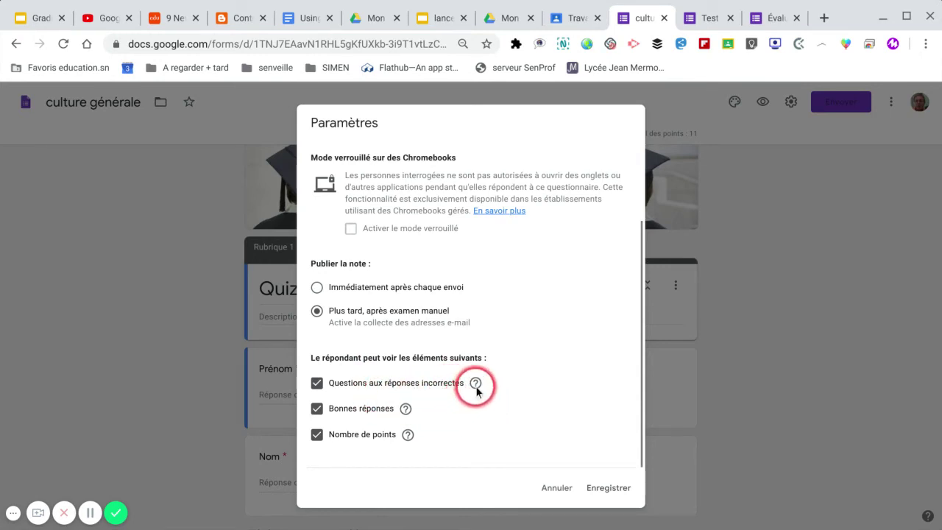
Step: Stop showing respondents the correct answers (Bonnes réponses) and save the form settings
mouse_move(476, 383)
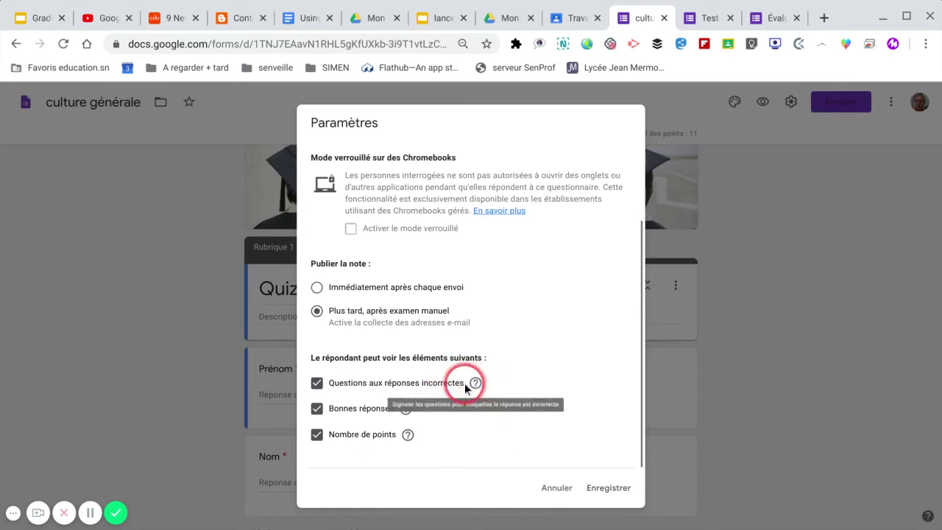
click(318, 408)
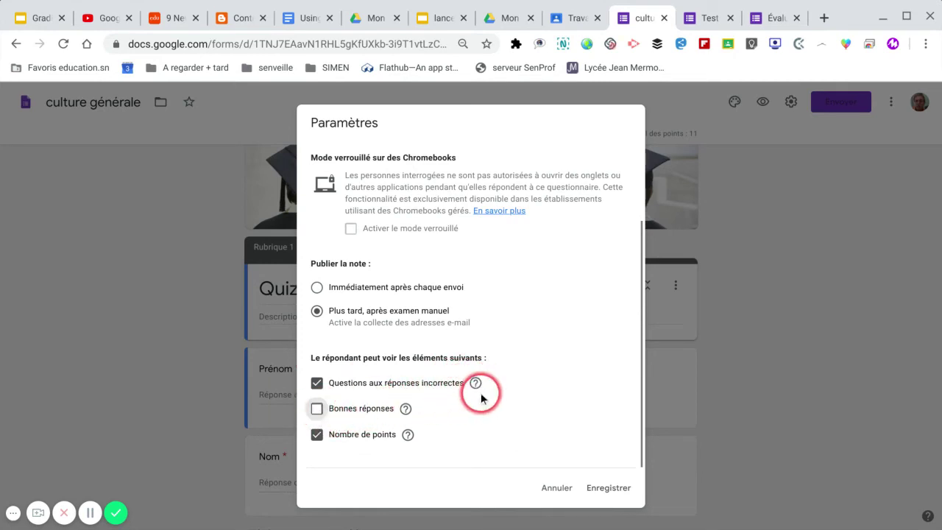
scroll(479, 387, up, 3)
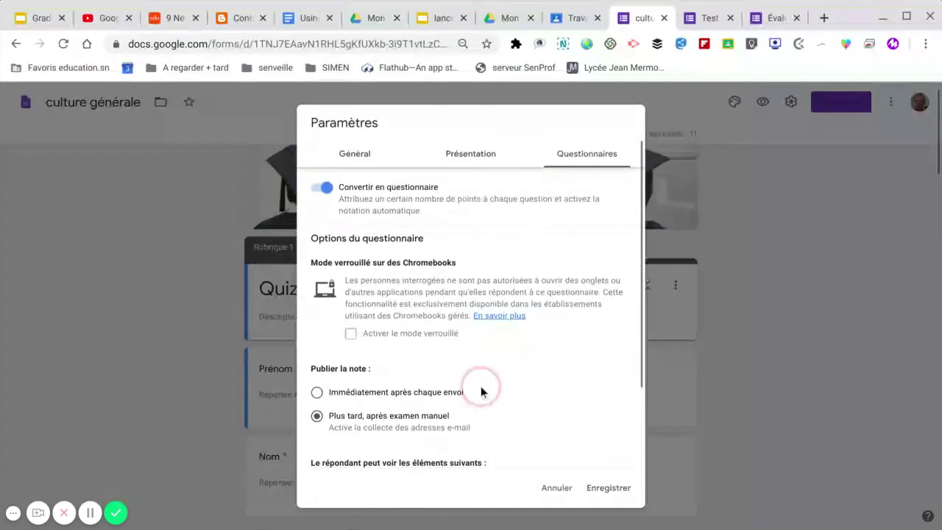
scroll(546, 312, down, 2)
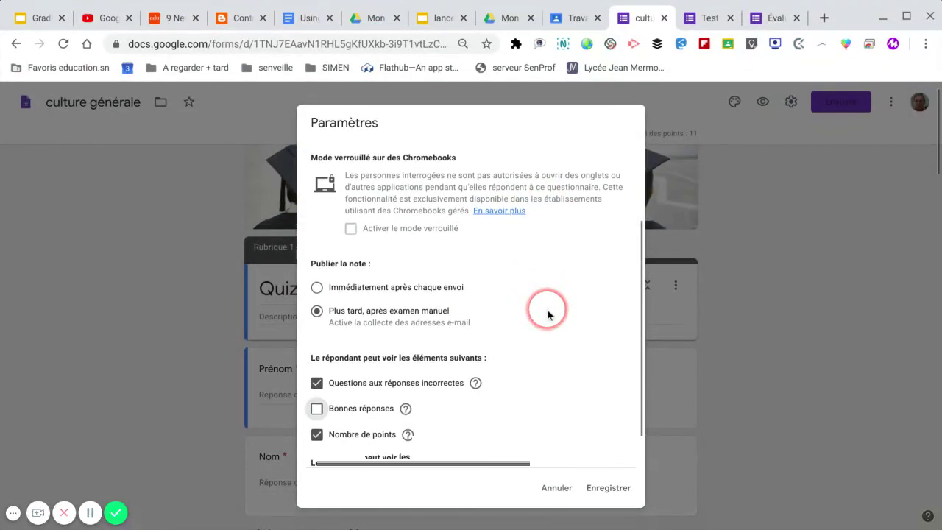
scroll(547, 313, up, 3)
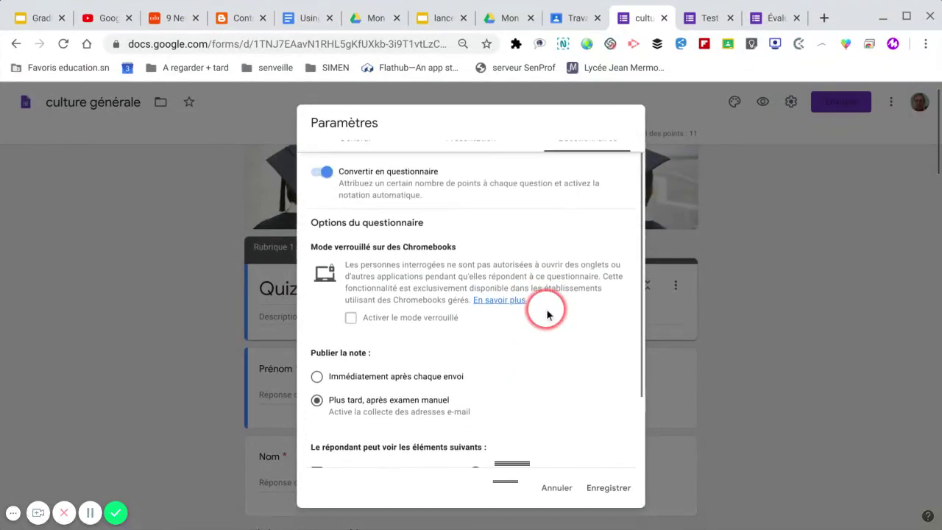
click(607, 488)
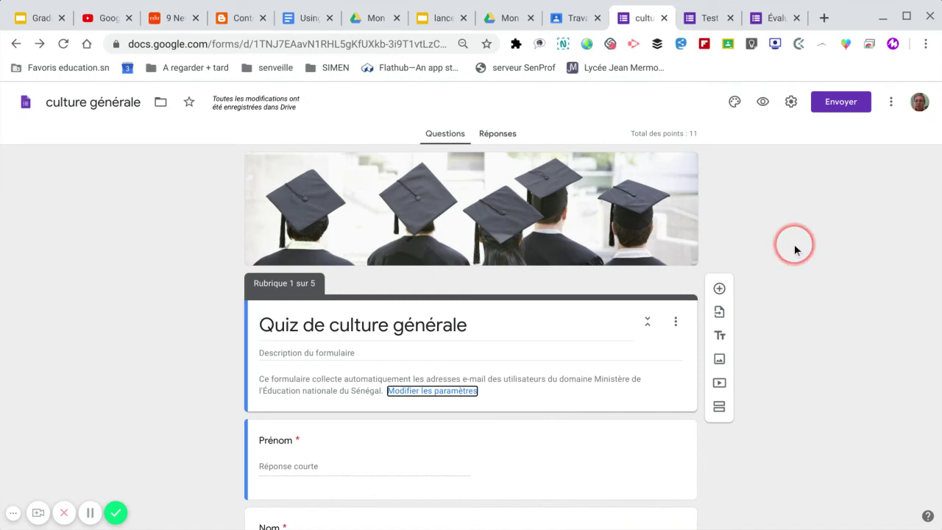
Step: Check the Test culture générale form, then switch to the Évaluation form and look over its questions
click(701, 18)
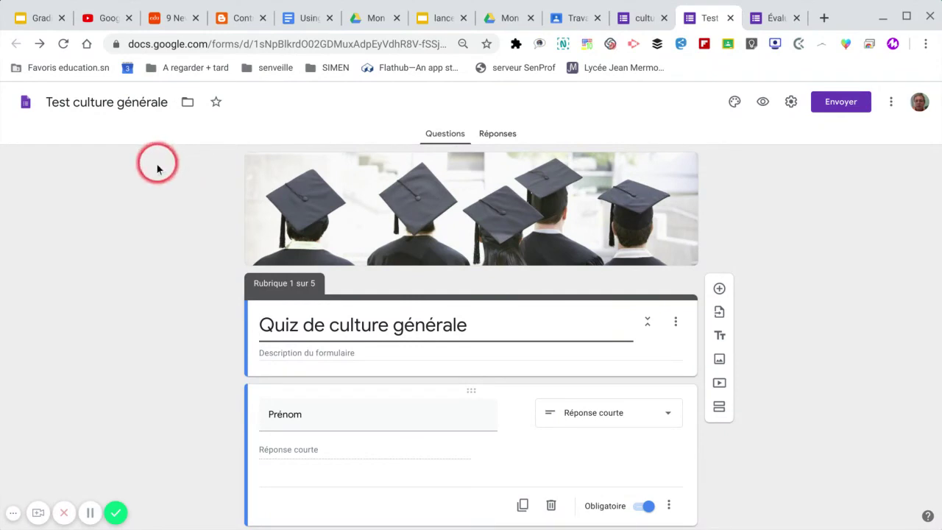
click(765, 16)
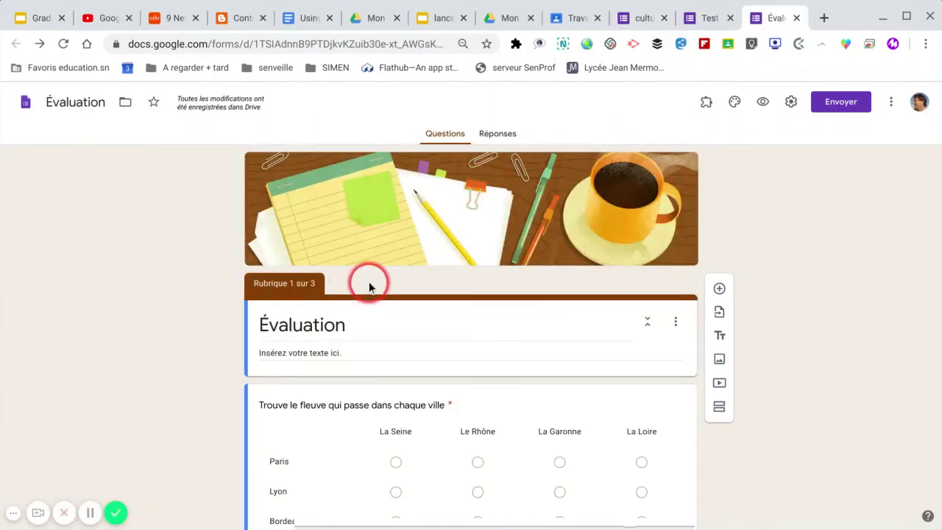
scroll(370, 283, down, 2)
scroll(370, 286, up, 3)
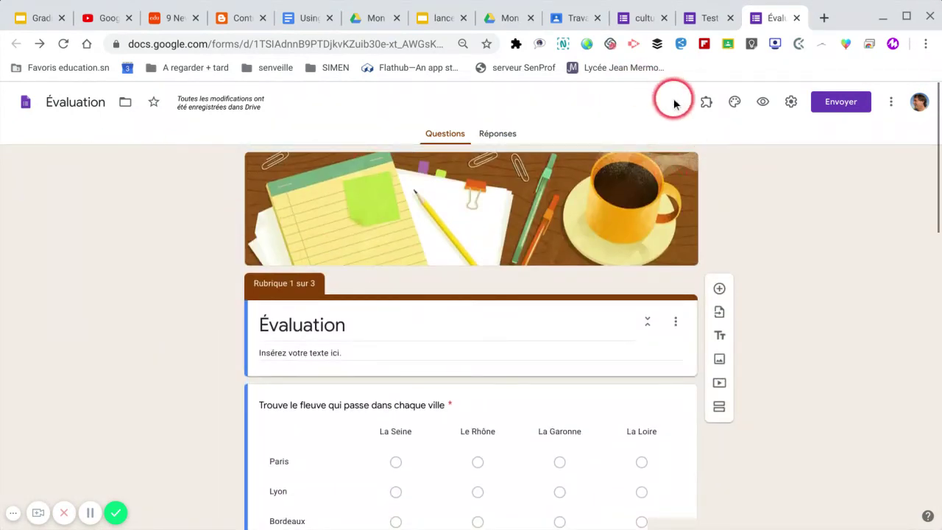
Step: Convert the Évaluation form into a quiz (Convertir en questionnaire) and review its grade publication and respondent options
click(790, 103)
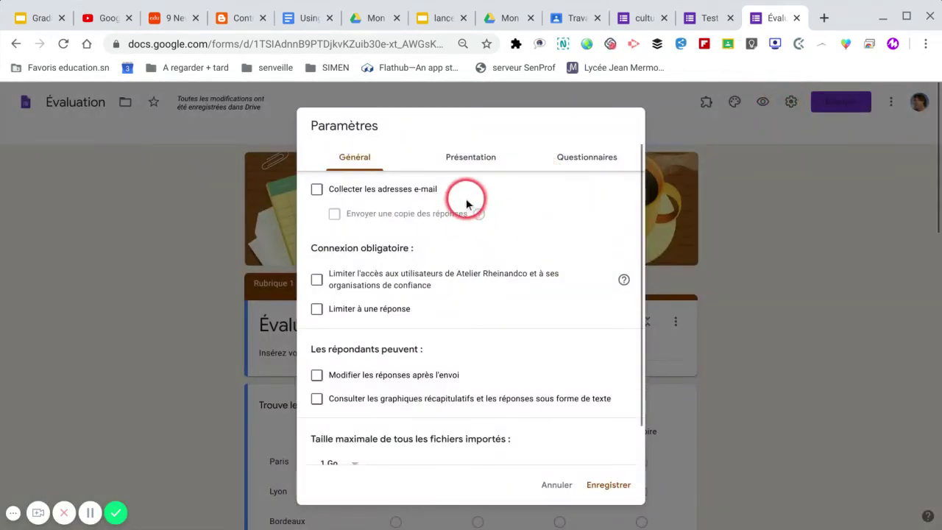
scroll(446, 378, down, 1)
scroll(446, 380, up, 1)
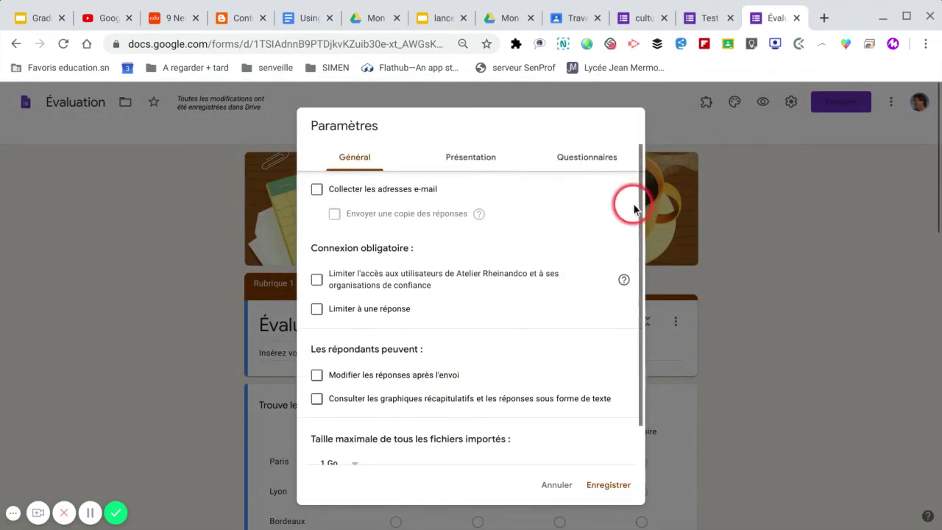
click(582, 162)
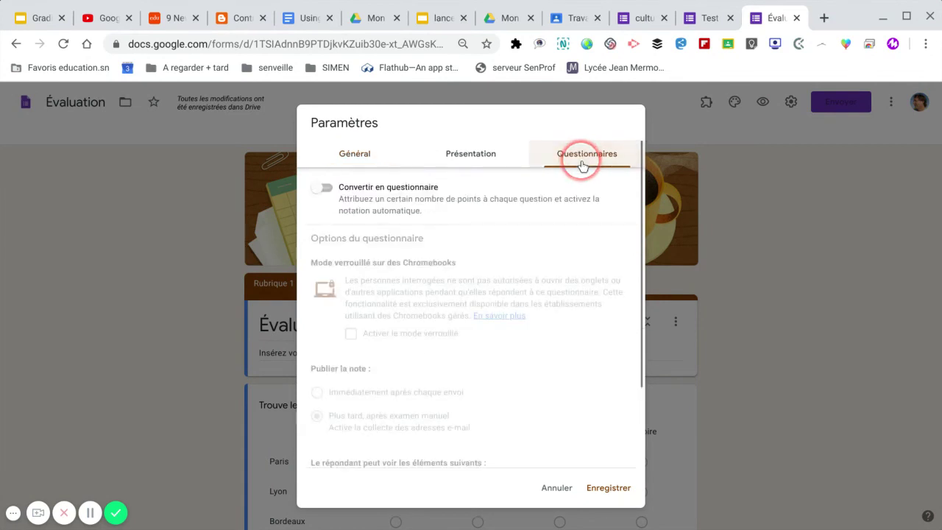
click(325, 193)
scroll(545, 203, down, 3)
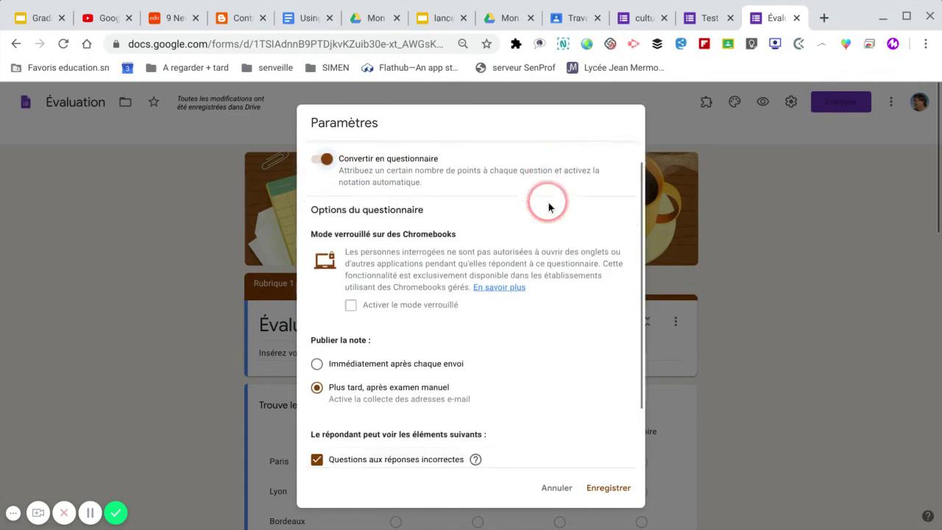
scroll(373, 311, down, 1)
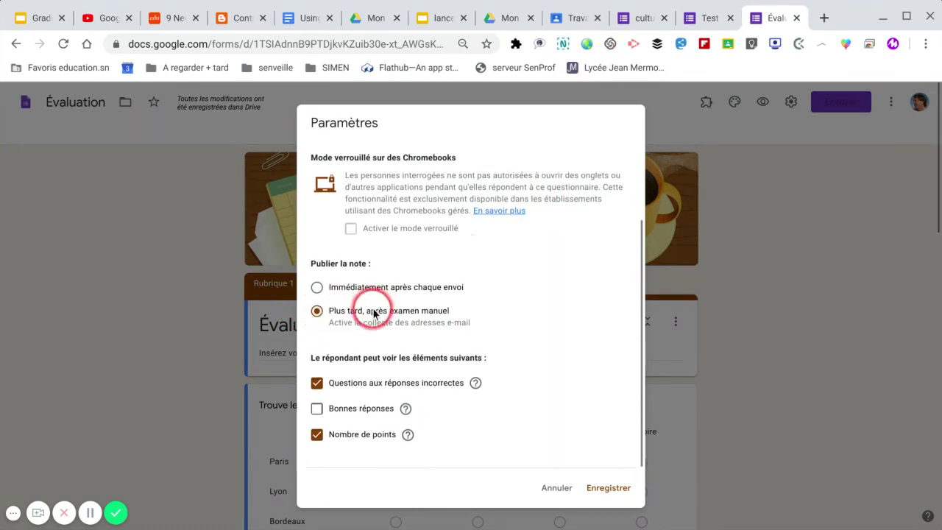
scroll(442, 280, up, 2)
scroll(471, 261, up, 2)
scroll(446, 351, down, 3)
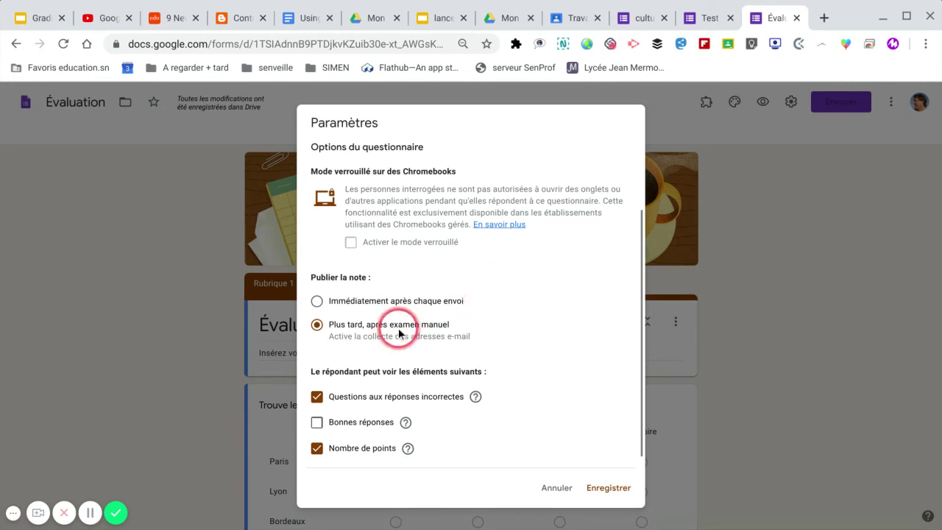
scroll(482, 321, down, 1)
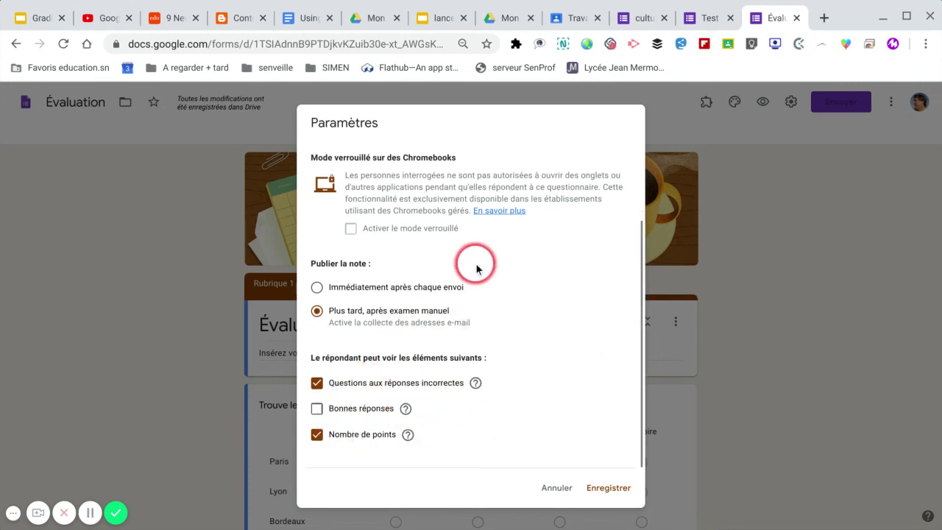
scroll(476, 268, up, 3)
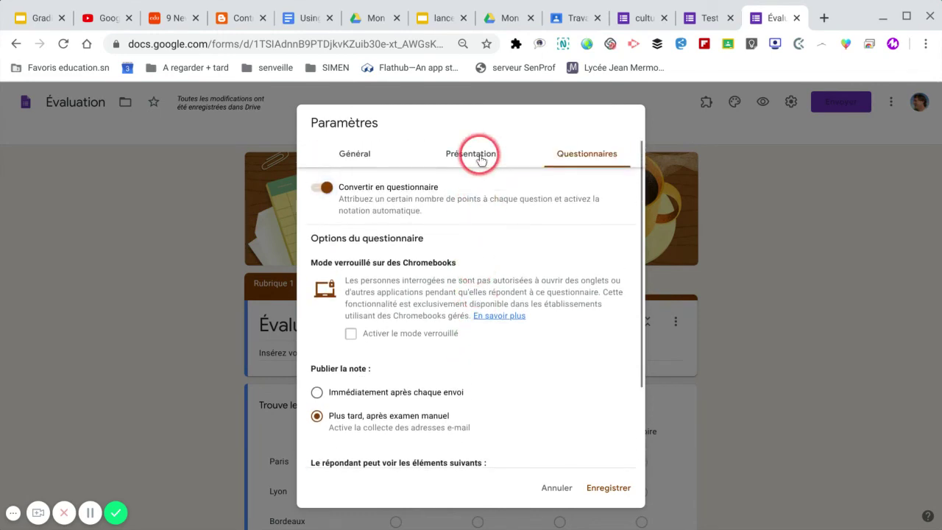
Step: In the form's presentation settings, enable the progress bar and the random question order
click(477, 155)
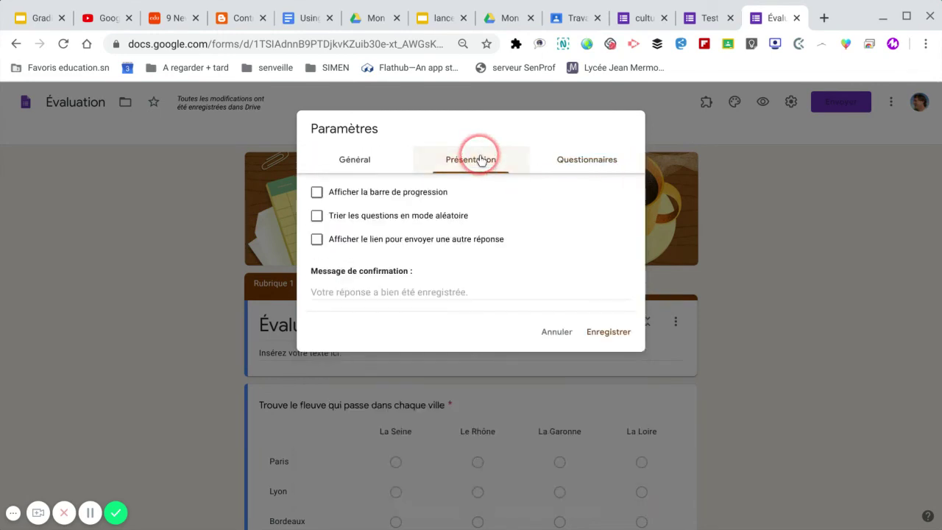
click(318, 193)
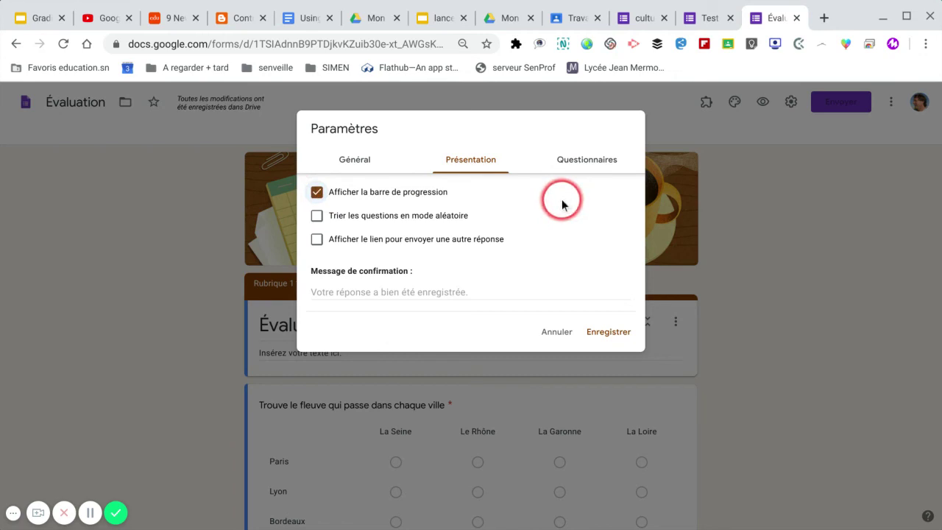
click(317, 216)
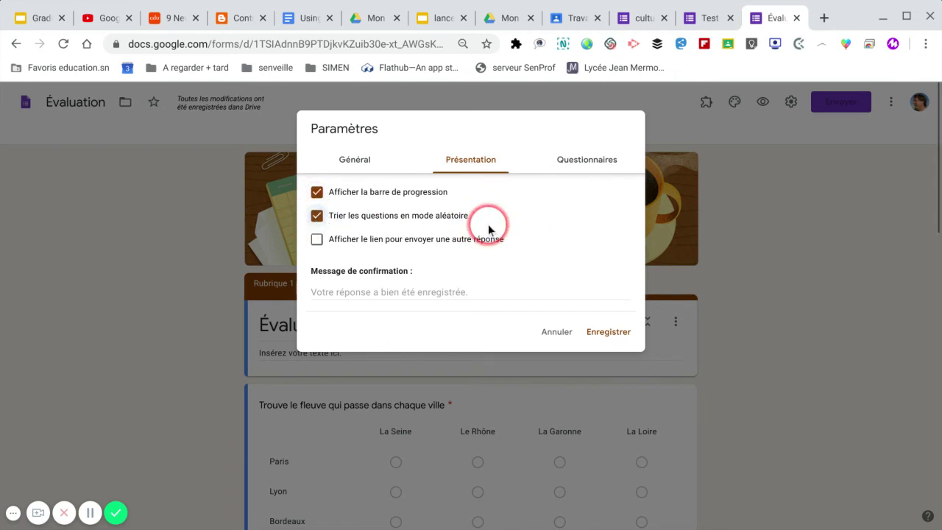
scroll(489, 230, down, 1)
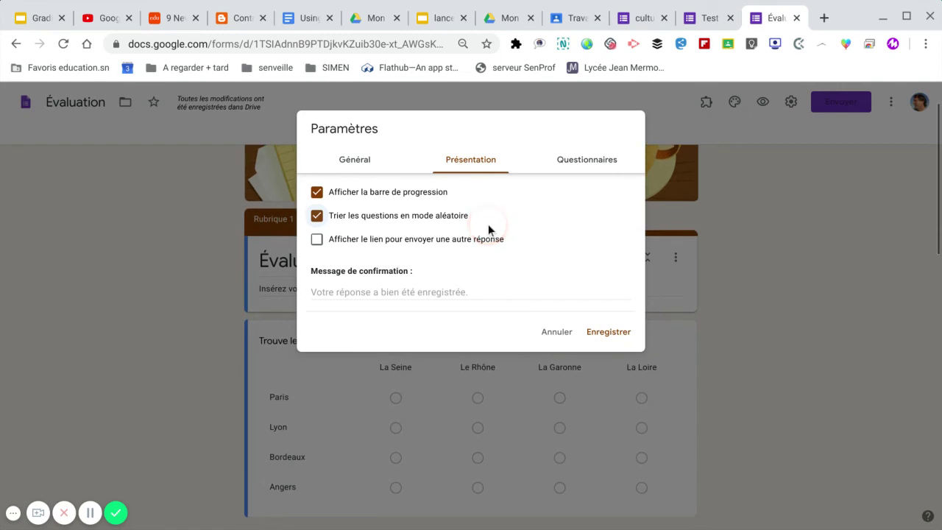
Step: Enable e-mail address collection and limit respondents to one response in the general settings, and save the form settings
click(358, 162)
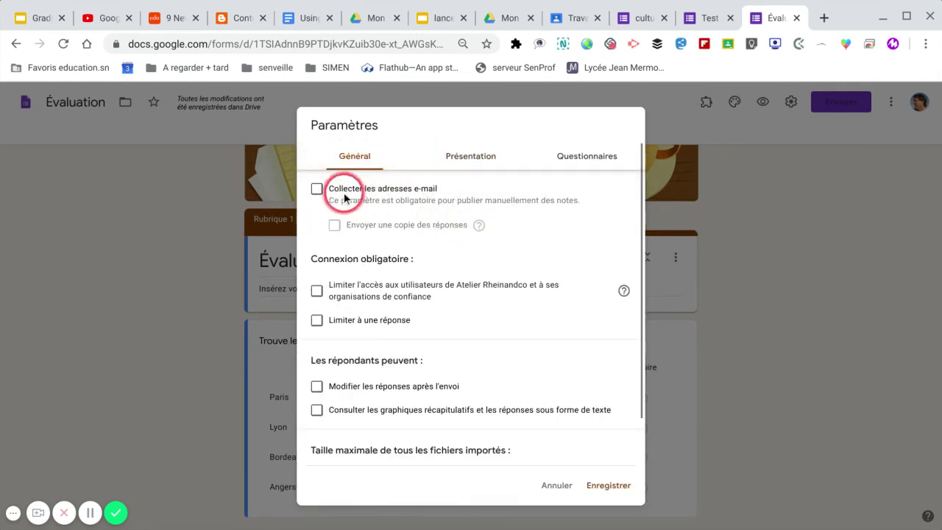
click(315, 189)
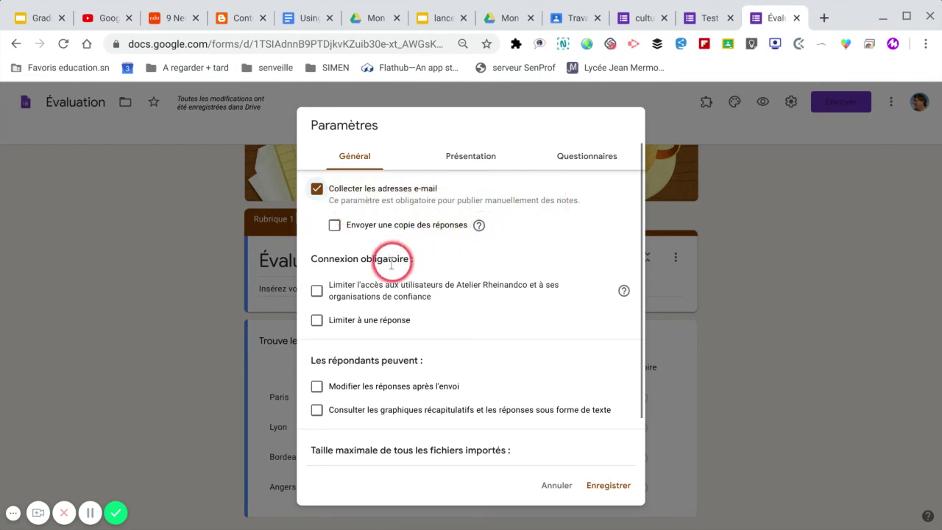
click(317, 321)
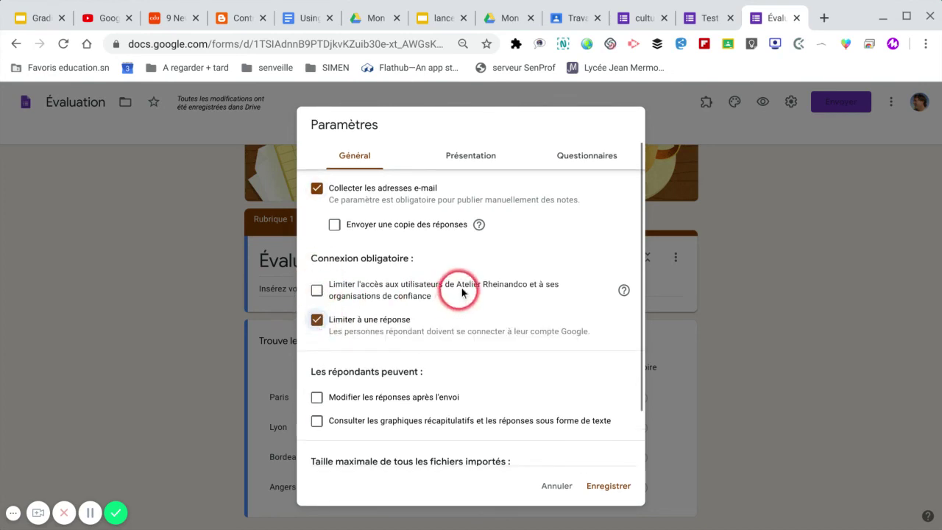
scroll(468, 260, down, 1)
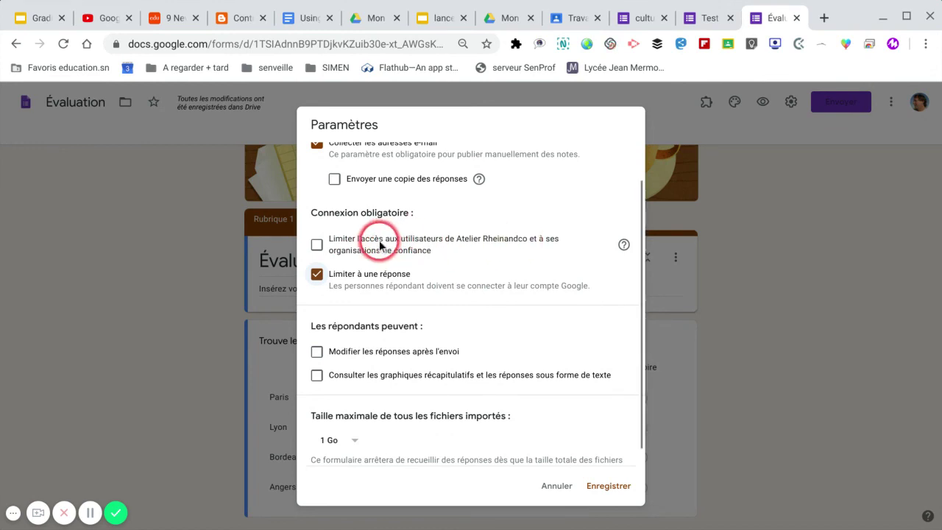
scroll(513, 246, down, 1)
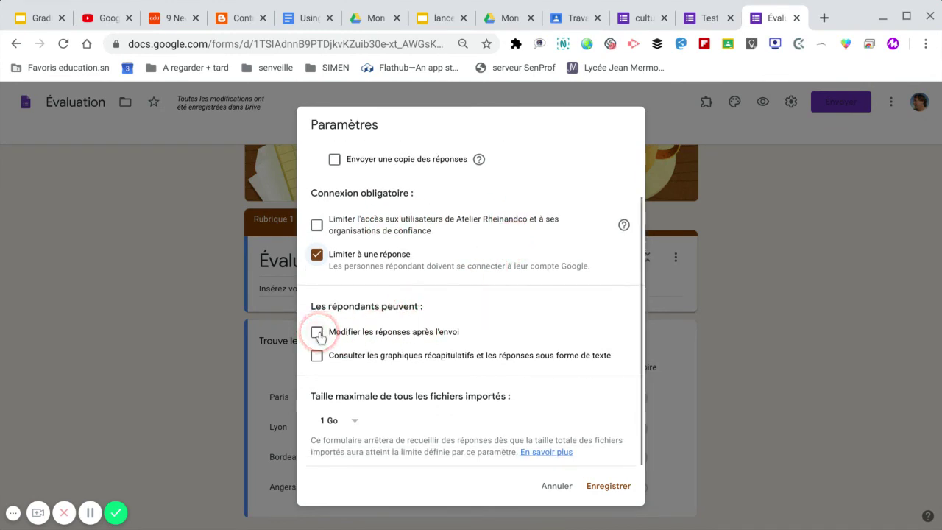
scroll(498, 372, down, 1)
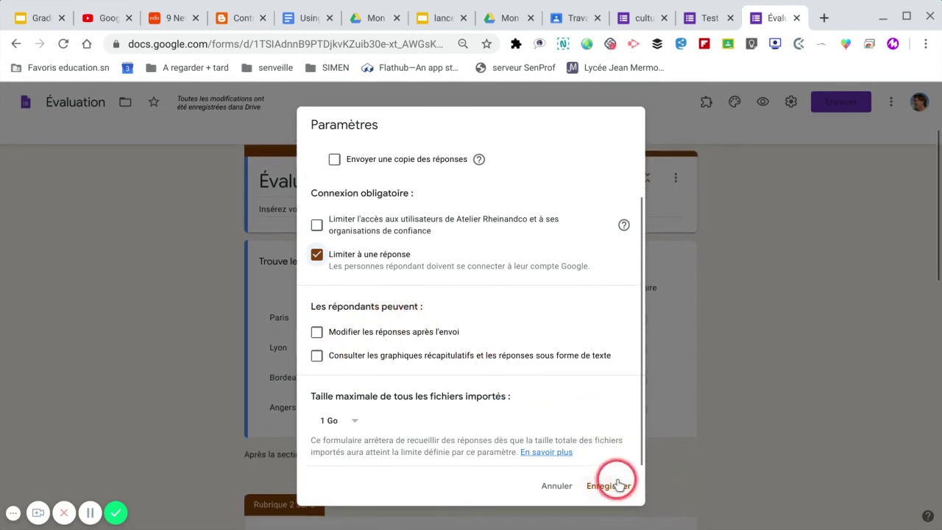
click(618, 485)
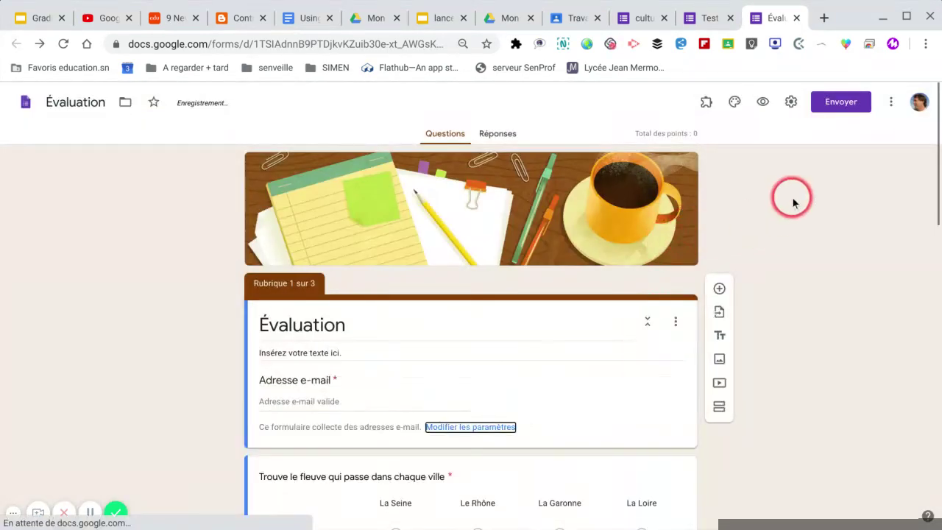
Step: Switch back to the Culture générale assignment in Google Classroom
click(577, 22)
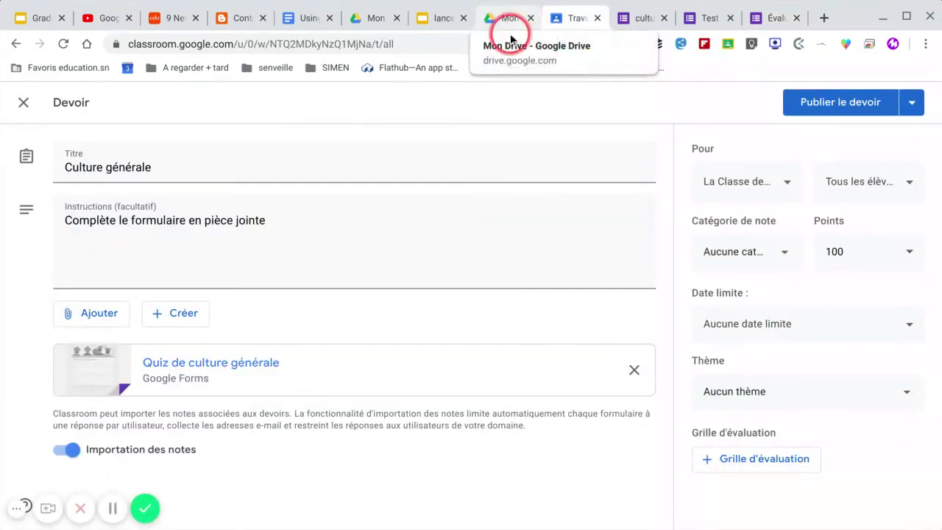